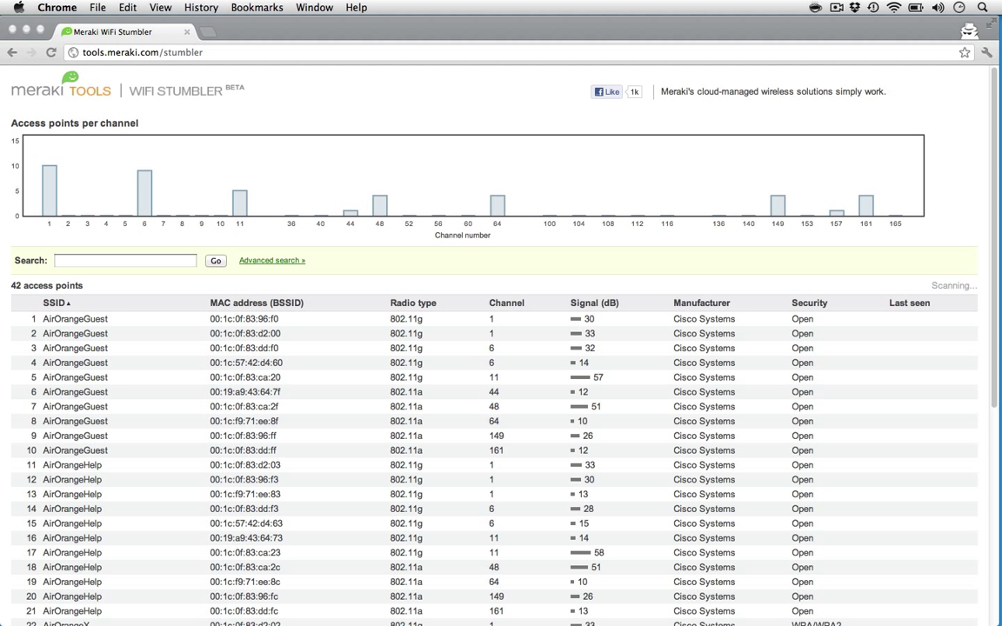
Sort the access points by SSID in descending order, and re-sort them by signal strength.
{"action": "left_click", "coordinate": [58, 303]}
{"action": "left_click", "coordinate": [58, 303]}
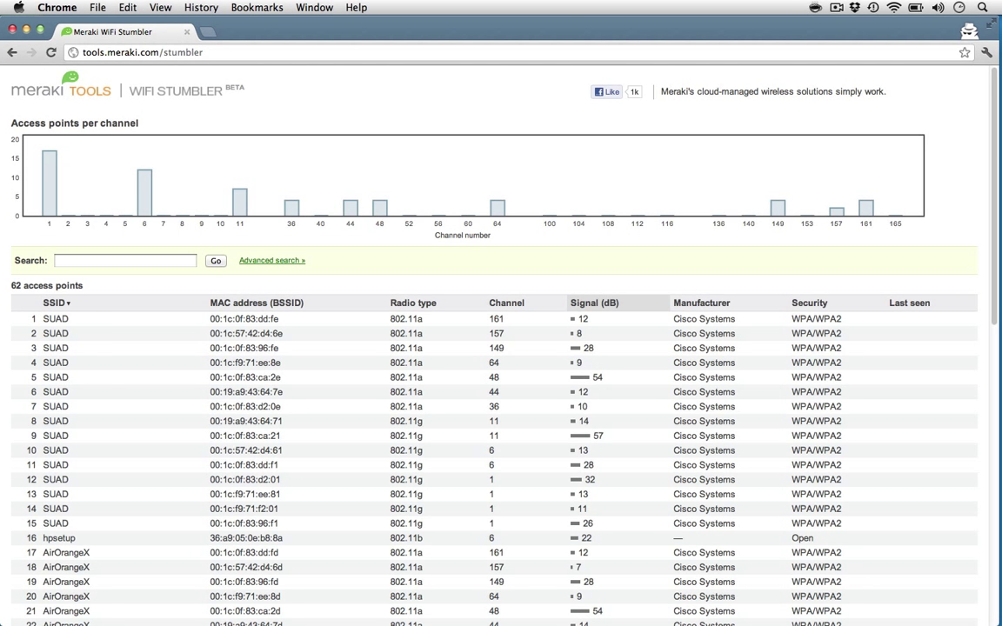
{"action": "left_click", "coordinate": [618, 303]}
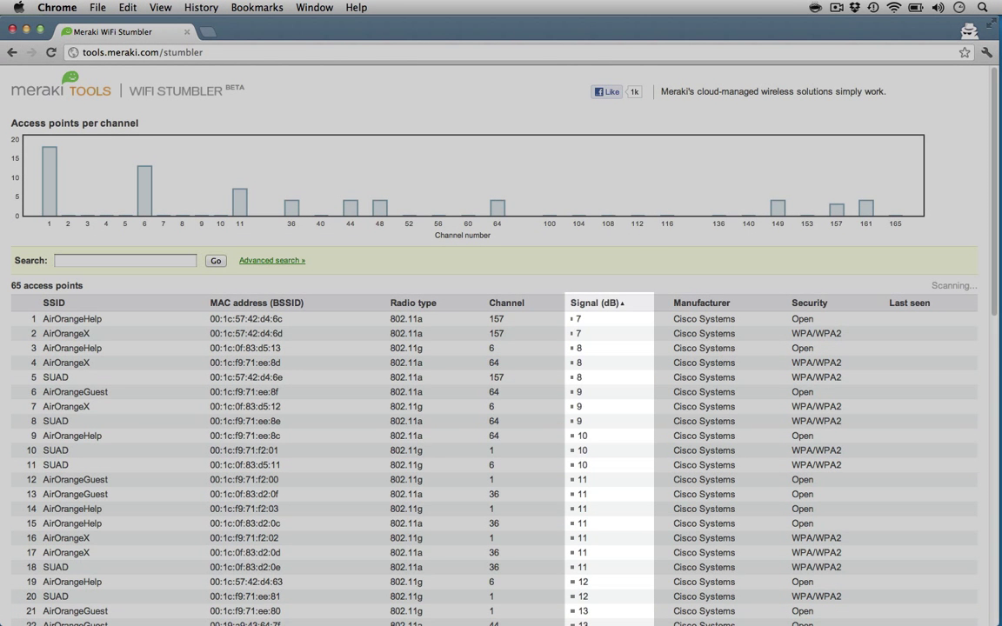
{"action": "left_click", "coordinate": [618, 302]}
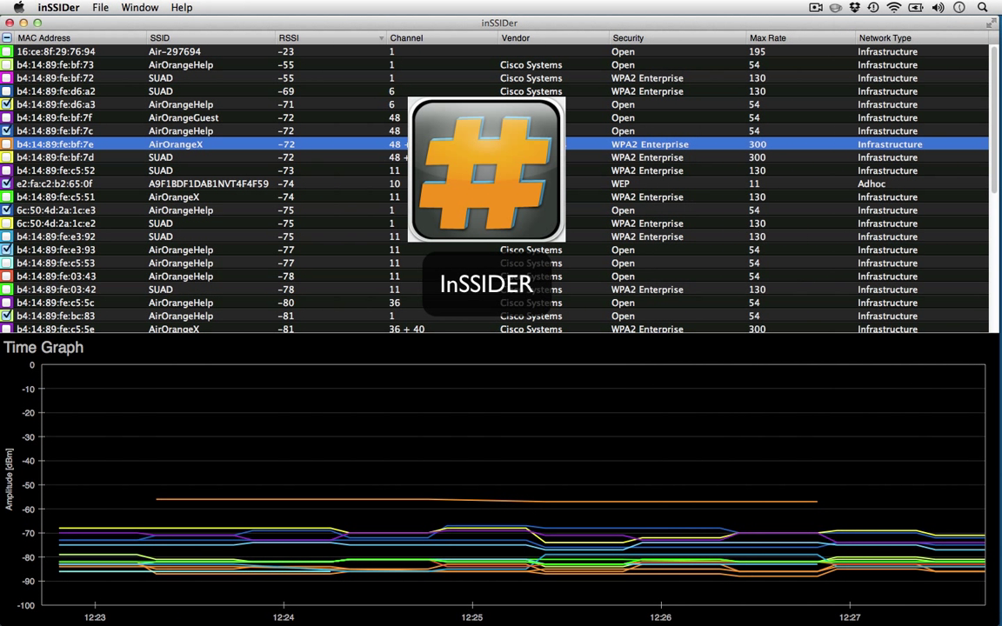
In inSSIDer, sort the network list by SSID in ascending order and look through the listed networks.
{"action": "key", "text": "Right"}
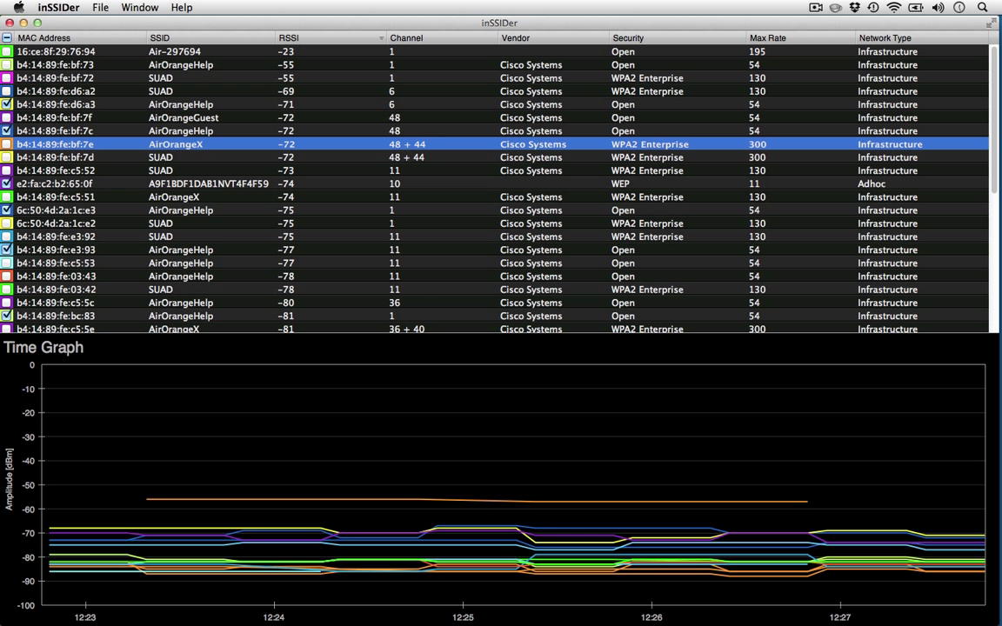
{"action": "key", "text": "Right"}
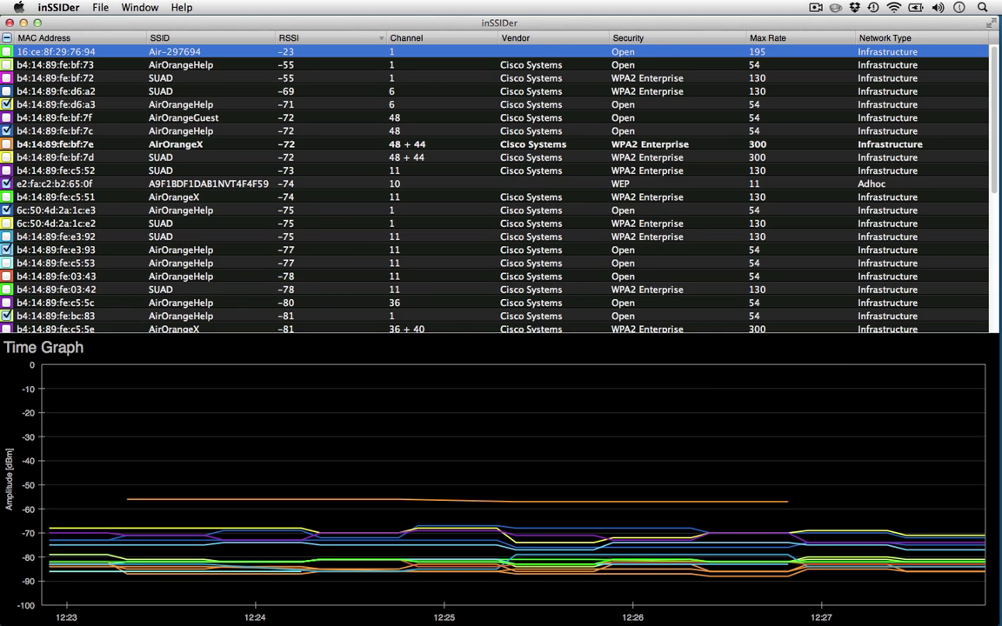
{"action": "left_click", "coordinate": [209, 38]}
{"action": "scroll", "coordinate": [494, 187], "scroll_direction": "down", "scroll_amount": 5}
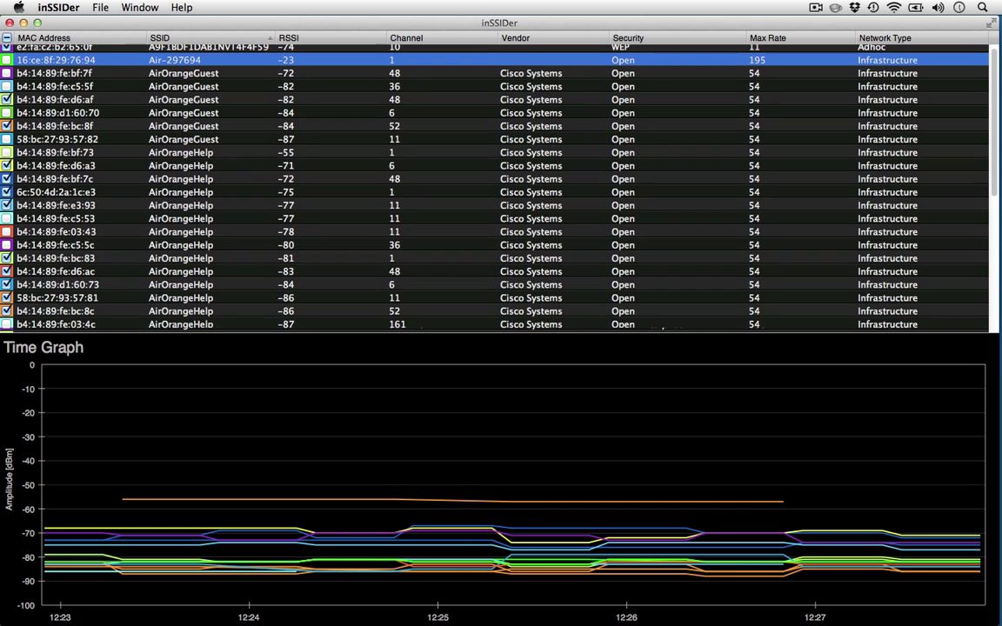
{"action": "scroll", "coordinate": [496, 187], "scroll_direction": "down", "scroll_amount": 5}
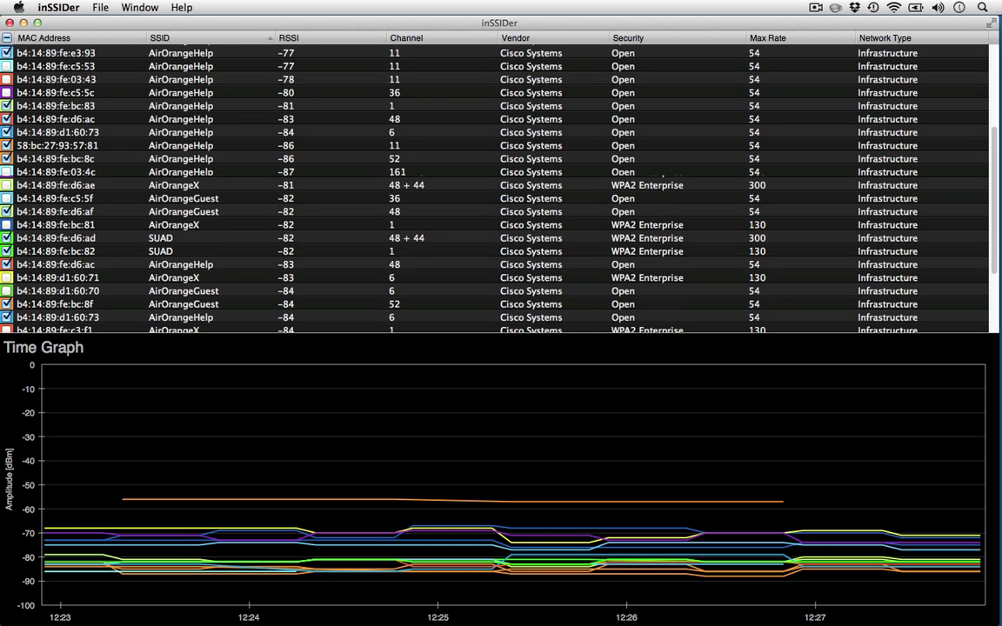
{"action": "scroll", "coordinate": [496, 187], "scroll_direction": "down", "scroll_amount": 5}
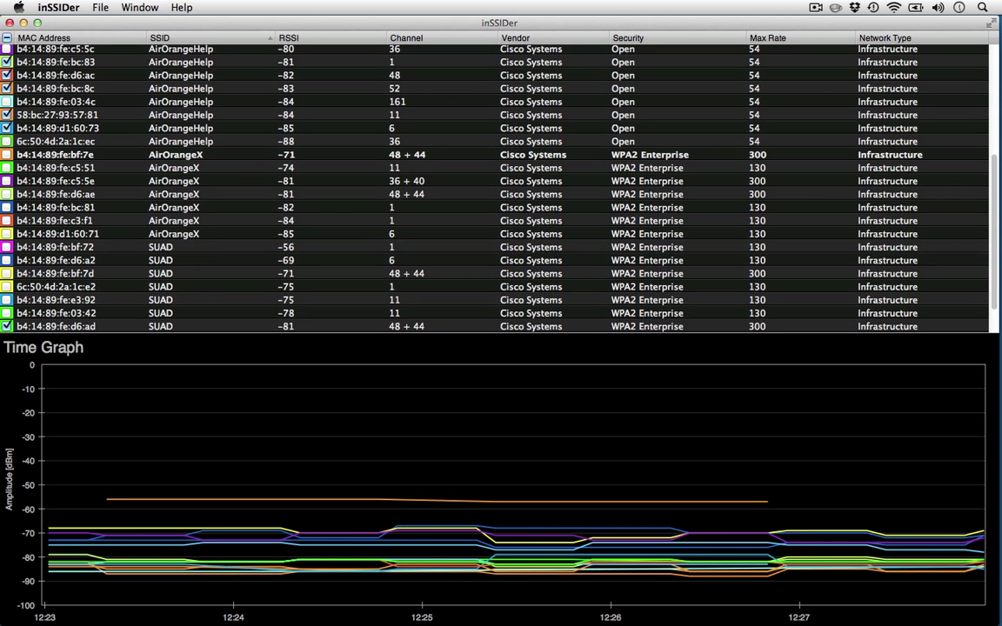
{"action": "left_click", "coordinate": [100, 7]}
{"action": "mouse_move", "coordinate": [139, 7]}
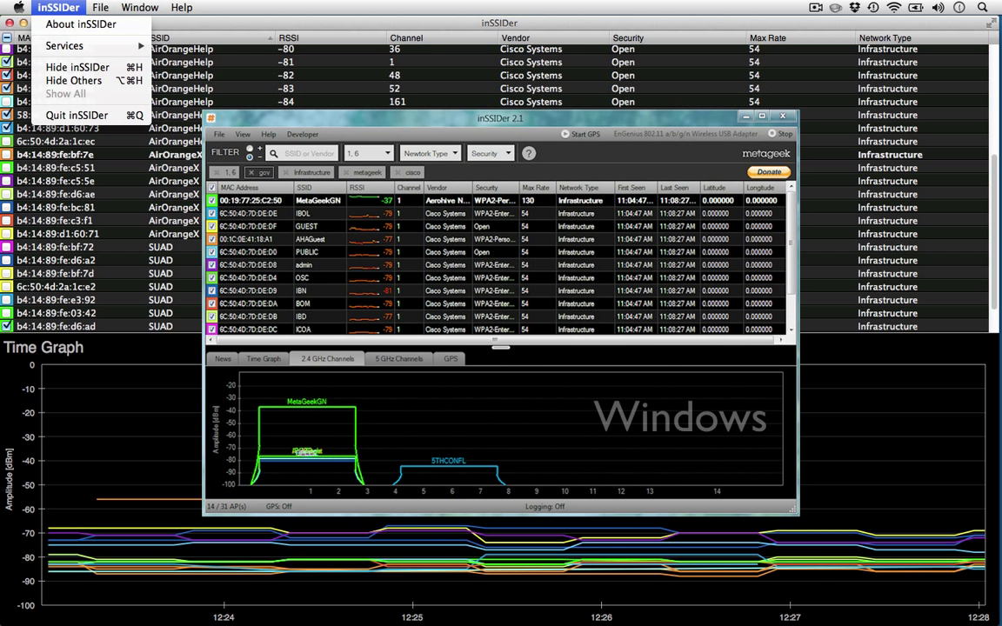
{"action": "left_click", "coordinate": [58, 7]}
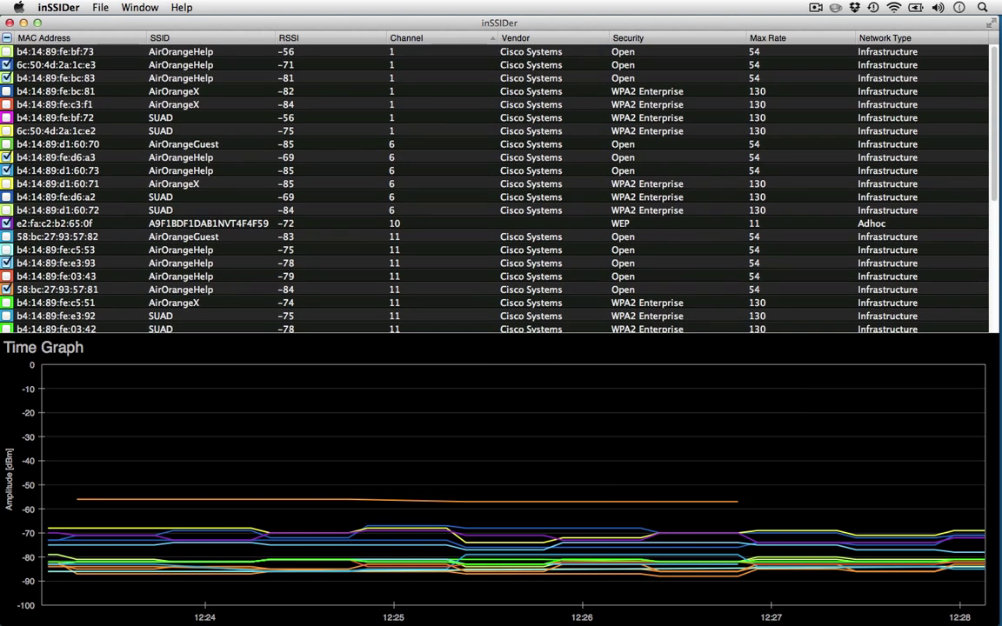
Examine the networks listed in channel order to compare their channels, signal levels and security types.
{"action": "scroll", "coordinate": [495, 187], "scroll_direction": "down", "scroll_amount": 2}
{"action": "scroll", "coordinate": [496, 187], "scroll_direction": "down", "scroll_amount": 2}
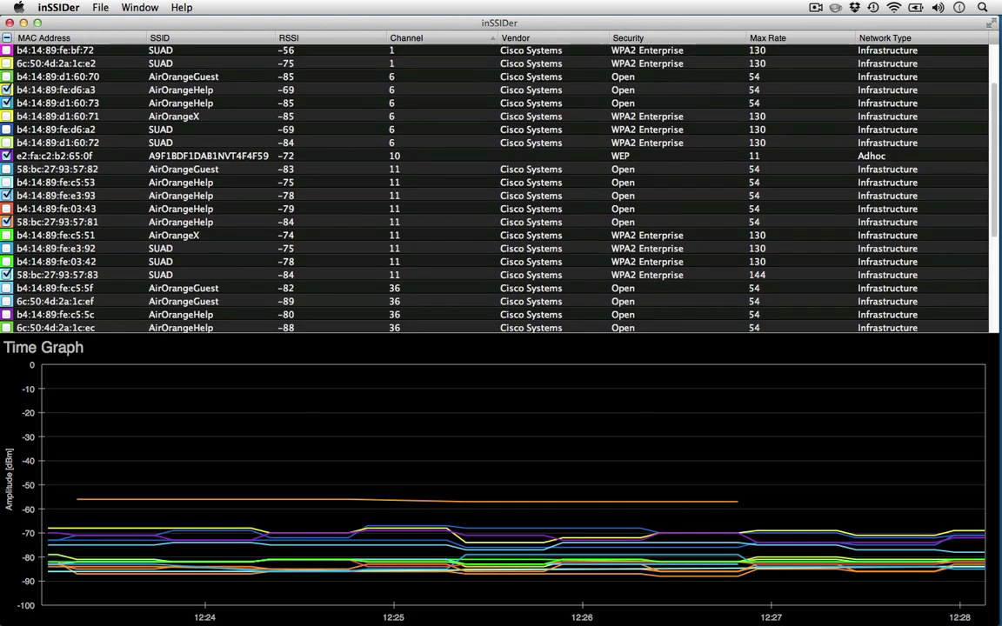
{"action": "scroll", "coordinate": [496, 187], "scroll_direction": "up", "scroll_amount": 4}
{"action": "scroll", "coordinate": [496, 187], "scroll_direction": "down", "scroll_amount": 1}
{"action": "scroll", "coordinate": [496, 187], "scroll_direction": "down", "scroll_amount": 1}
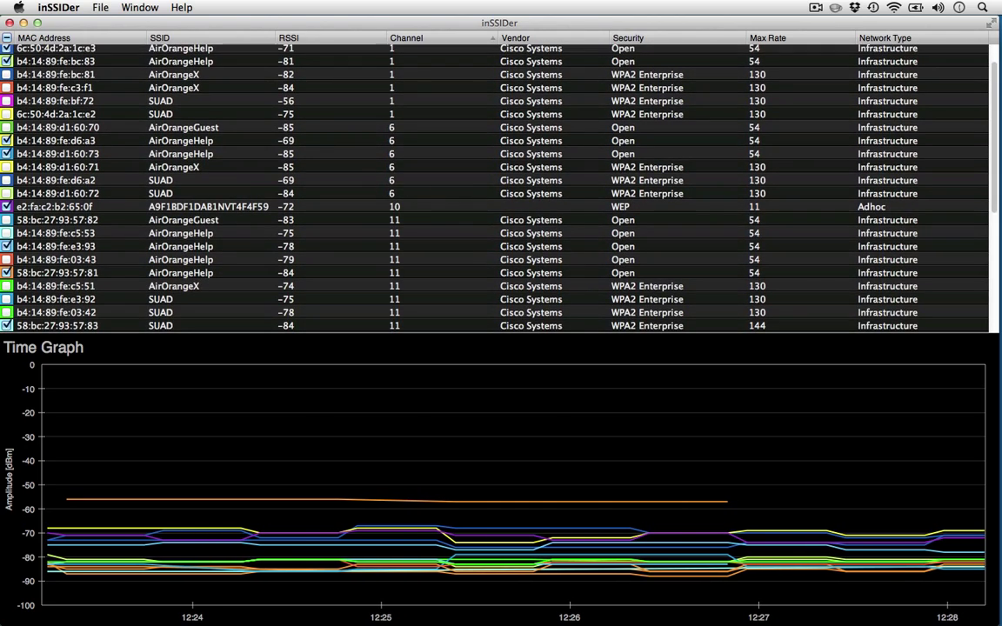
{"action": "scroll", "coordinate": [496, 187], "scroll_direction": "down", "scroll_amount": 4}
{"action": "scroll", "coordinate": [496, 187], "scroll_direction": "up", "scroll_amount": 3}
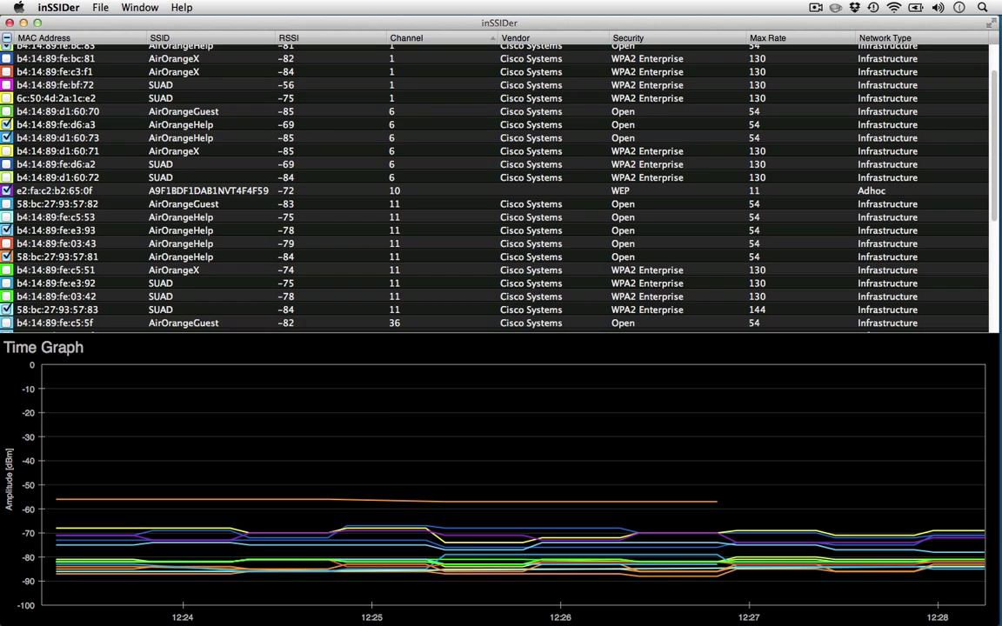
{"action": "scroll", "coordinate": [495, 187], "scroll_direction": "down", "scroll_amount": 3}
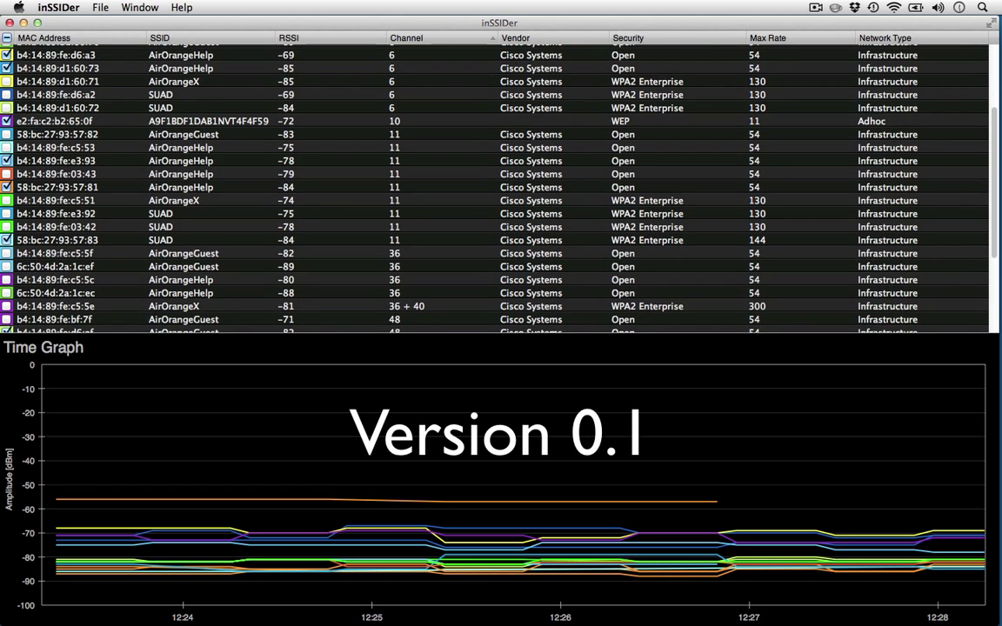
{"action": "scroll", "coordinate": [496, 187], "scroll_direction": "up", "scroll_amount": 4}
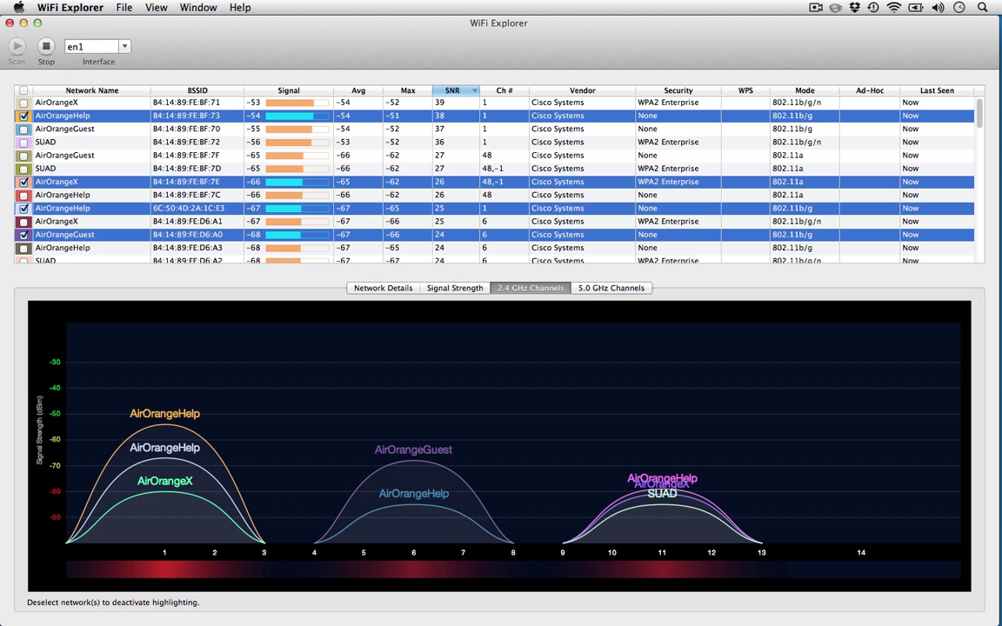
In WiFi Explorer, view the preferences and the Signal Strength graph, and close the preferences.
{"action": "key", "text": "super+comma"}
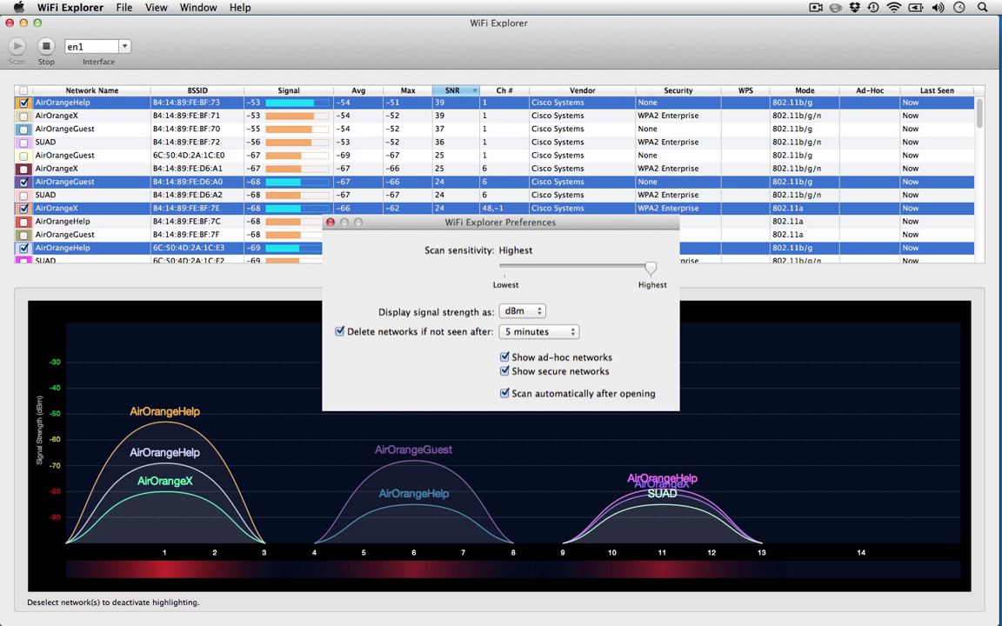
{"action": "key", "text": "super+2"}
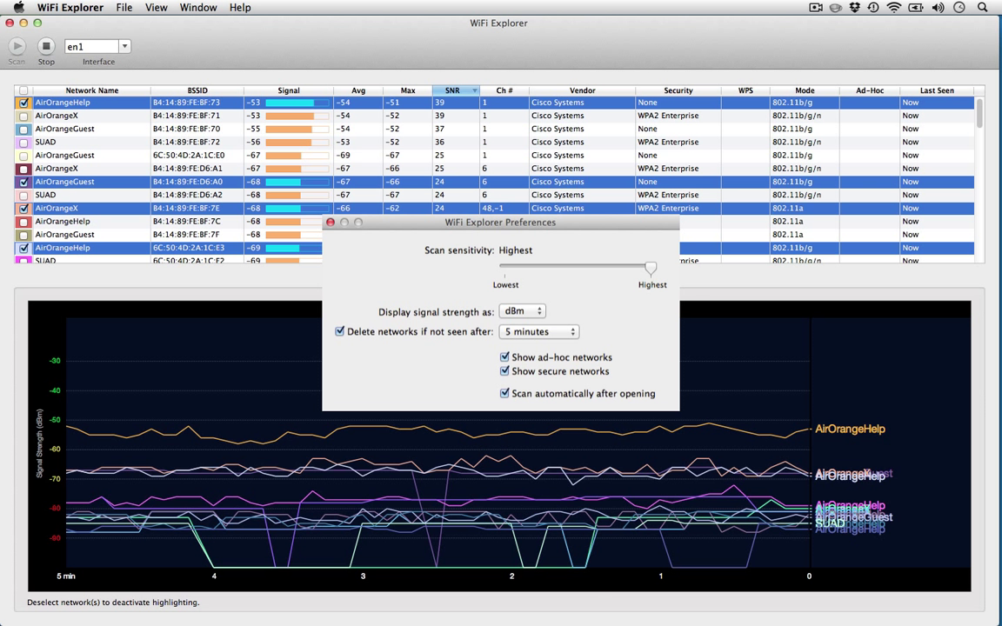
{"action": "key", "text": "super+w"}
View the network details and 5.0 GHz channel graph, and select only the AirOrangeX network on channel 48 for details.
{"action": "key", "text": "super+1"}
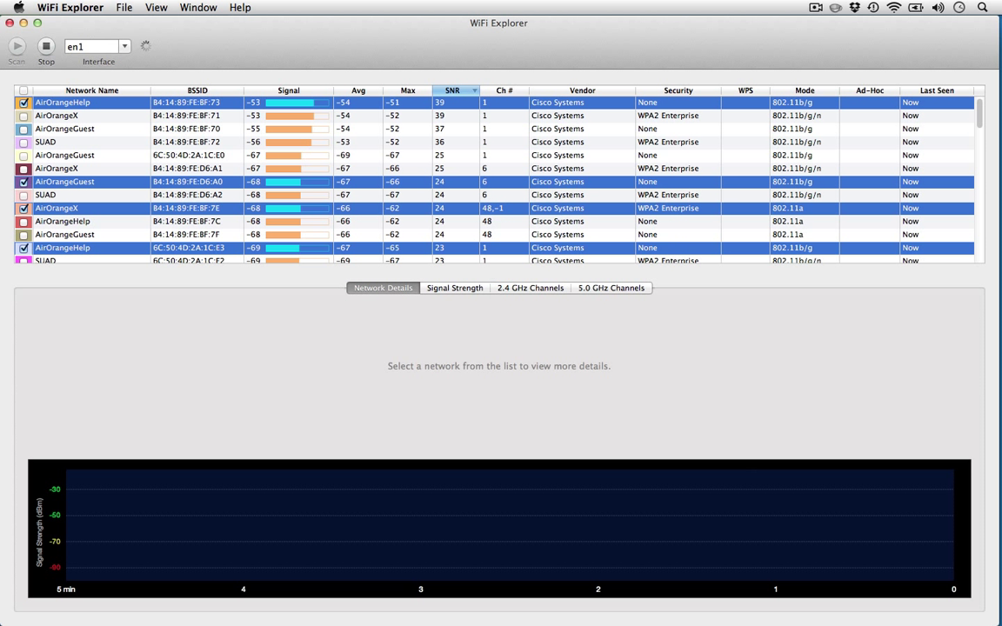
{"action": "key", "text": "super+4"}
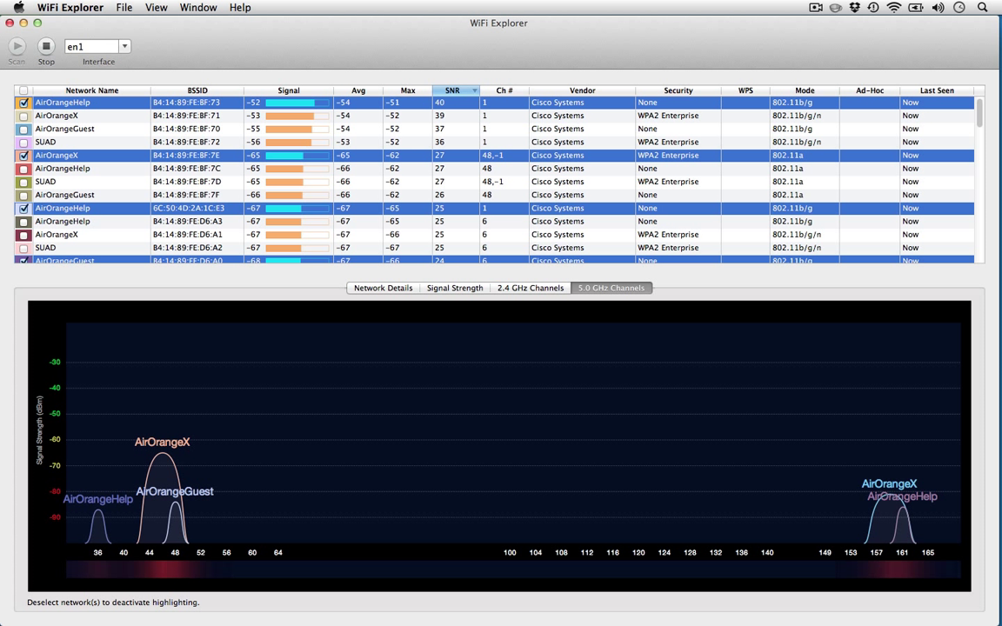
{"action": "key", "text": "super+1"}
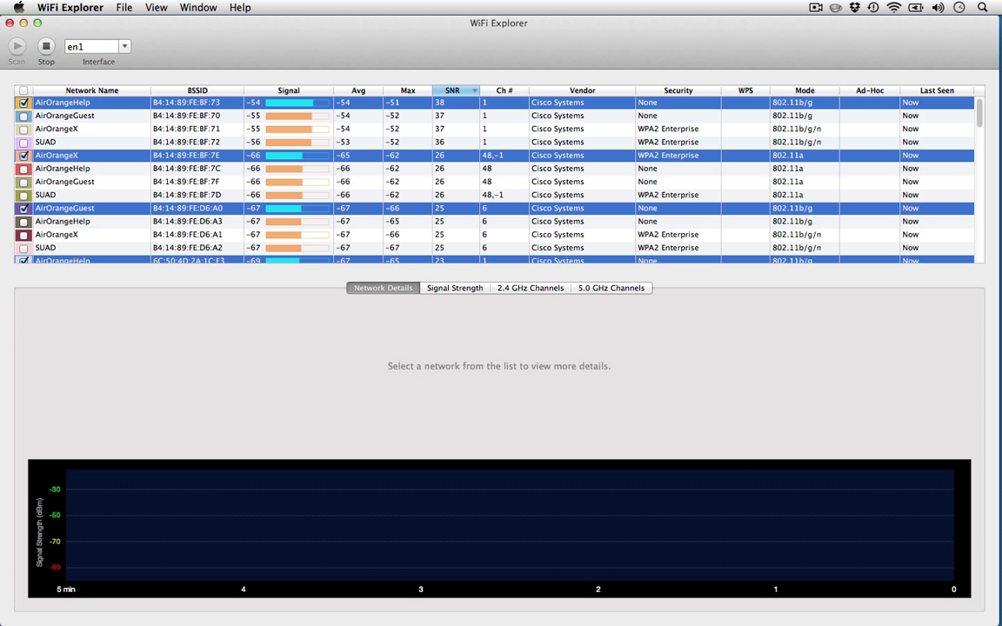
{"action": "left_click", "coordinate": [92, 156], "text": "super"}
{"action": "left_click", "coordinate": [92, 155]}
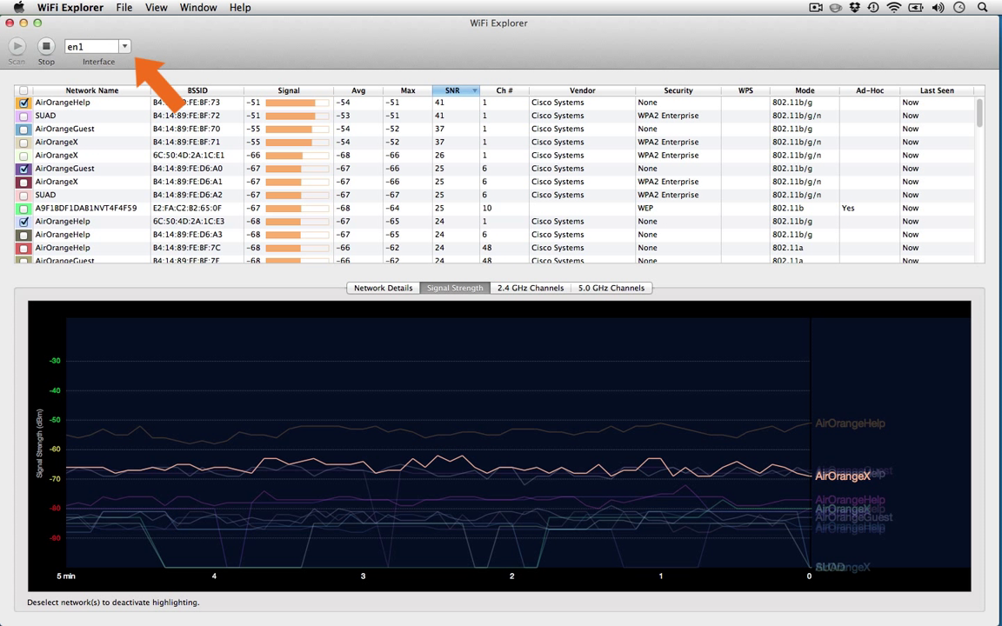
Choose en1 as the wireless interface used for scanning.
{"action": "left_click", "coordinate": [124, 47]}
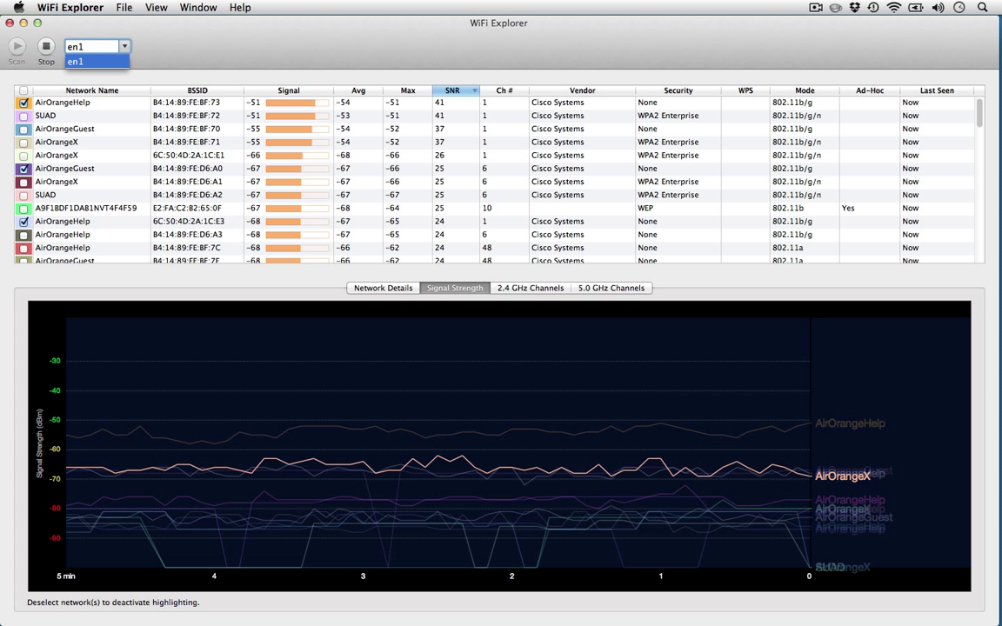
{"action": "left_click", "coordinate": [77, 62]}
{"action": "left_click", "coordinate": [801, 91]}
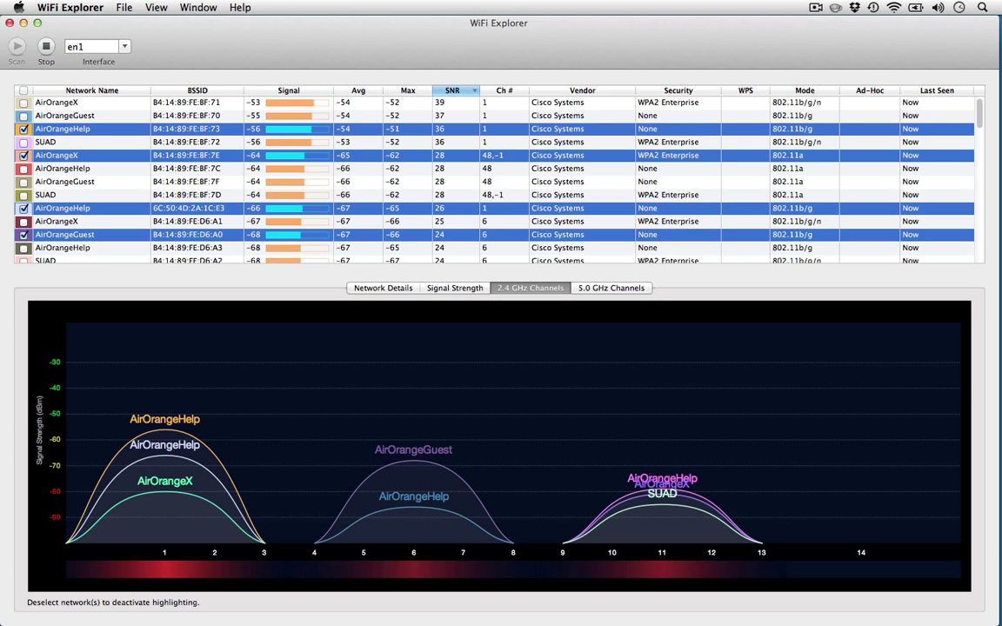
{"action": "left_click", "coordinate": [124, 7]}
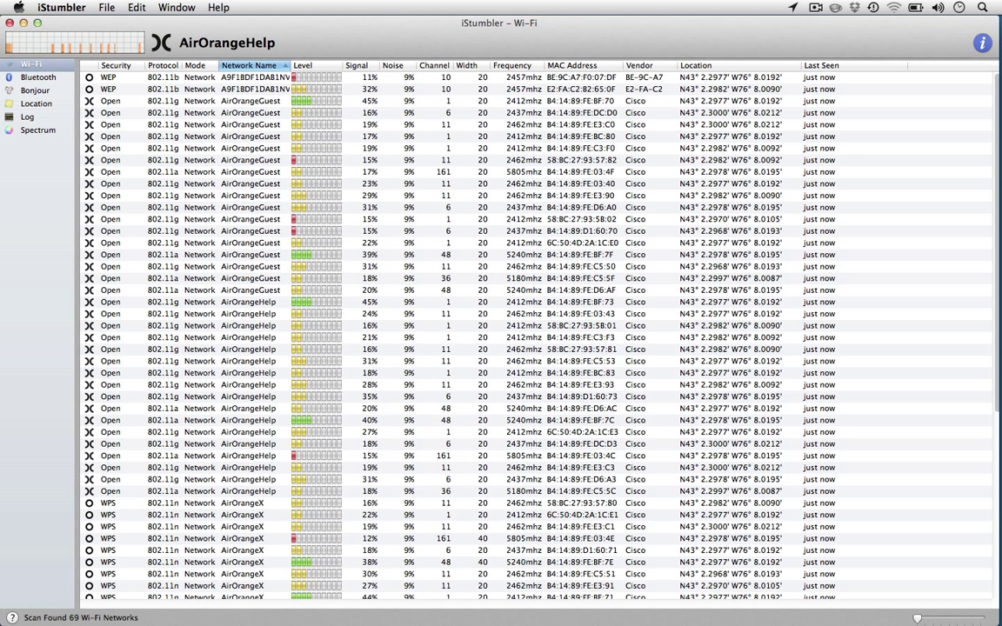
In iStumbler, view the Bluetooth devices, open the Bluetooth Setup Assistant and close it without continuing.
{"action": "left_click", "coordinate": [39, 77]}
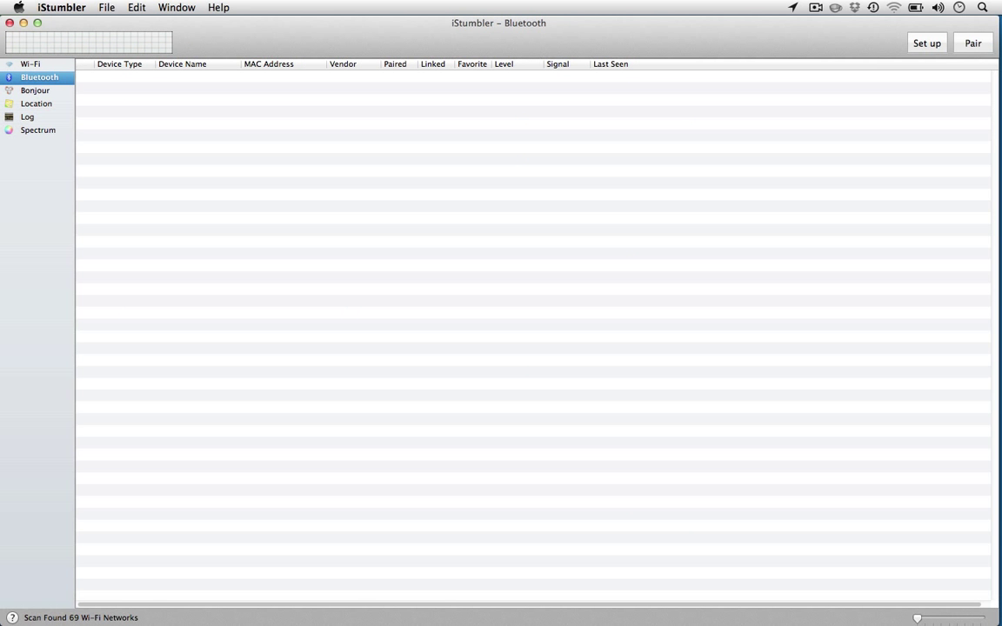
{"action": "left_click", "coordinate": [927, 44]}
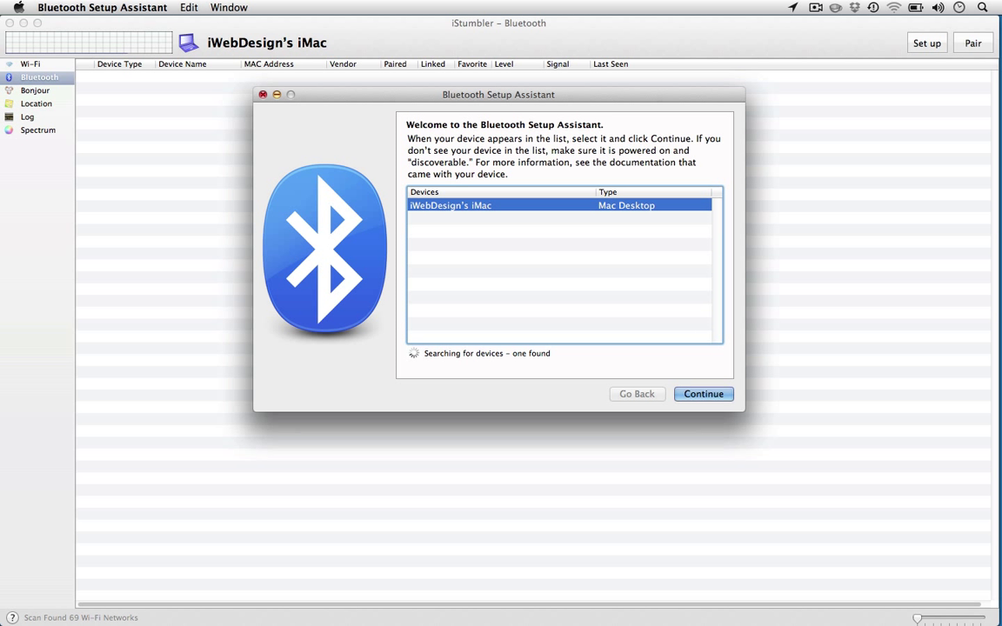
{"action": "left_click", "coordinate": [263, 95]}
View the saved location pins and the spectrum display of the 2.4 GHz and 5 GHz bands.
{"action": "left_click", "coordinate": [37, 103]}
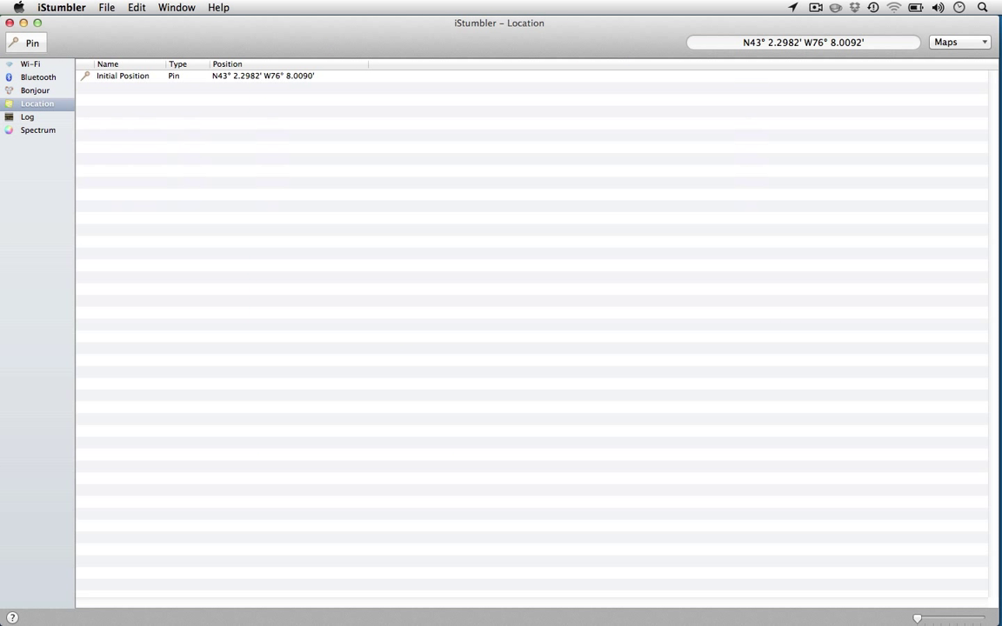
{"action": "left_click", "coordinate": [38, 130]}
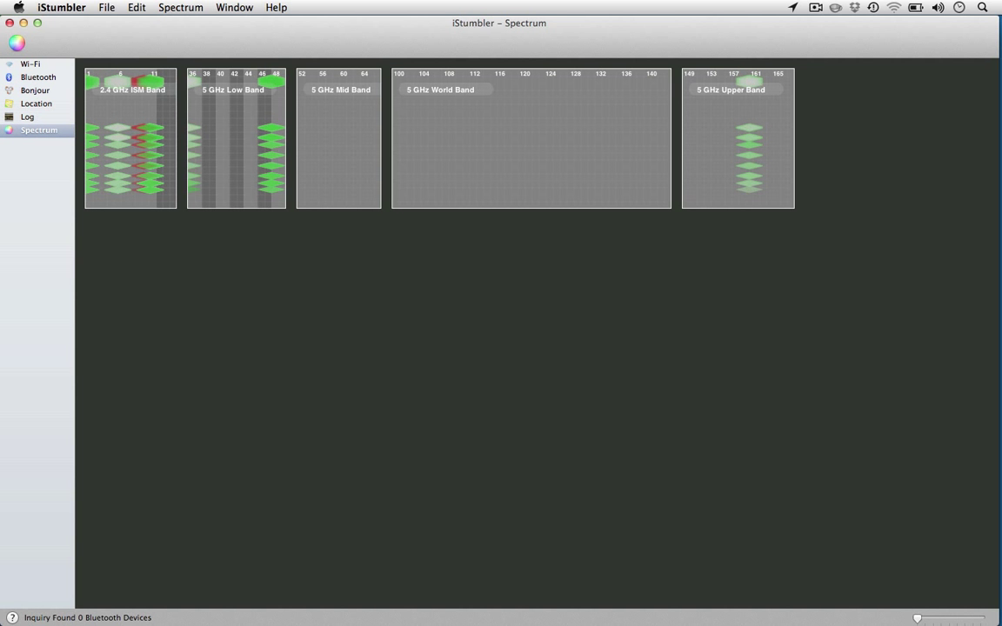
Return to the Wi-Fi network list and sort it by signal and by level.
{"action": "left_click", "coordinate": [32, 65]}
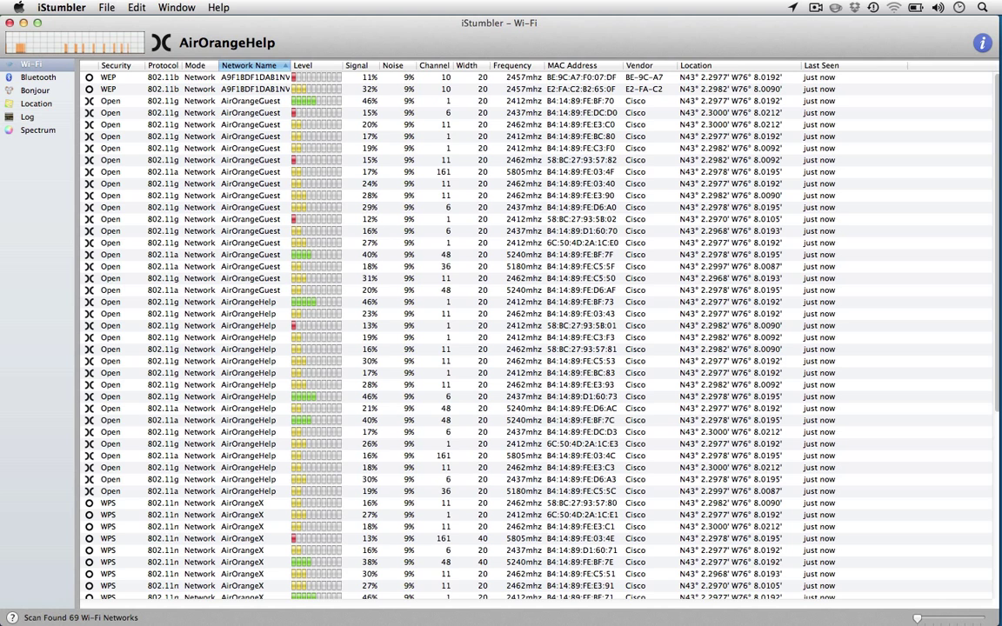
{"action": "left_click", "coordinate": [357, 66]}
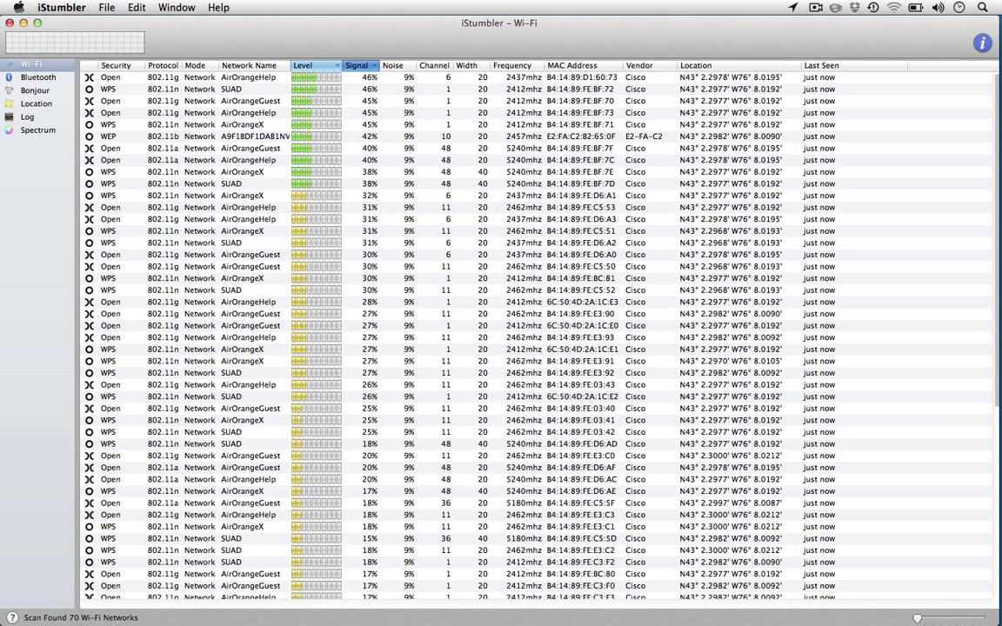
{"action": "left_click", "coordinate": [357, 66]}
{"action": "left_click", "coordinate": [313, 65]}
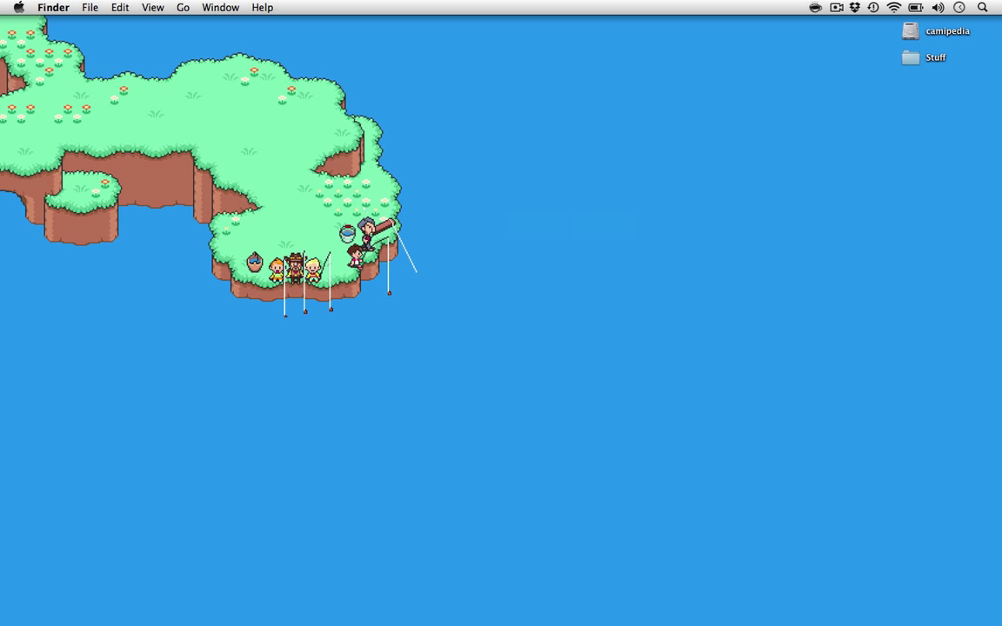
In Finder, go to the folder /System/Library/CoreServices/ and locate Wi-Fi Diagnostics in its file list.
{"action": "key", "text": "super+shift+g"}
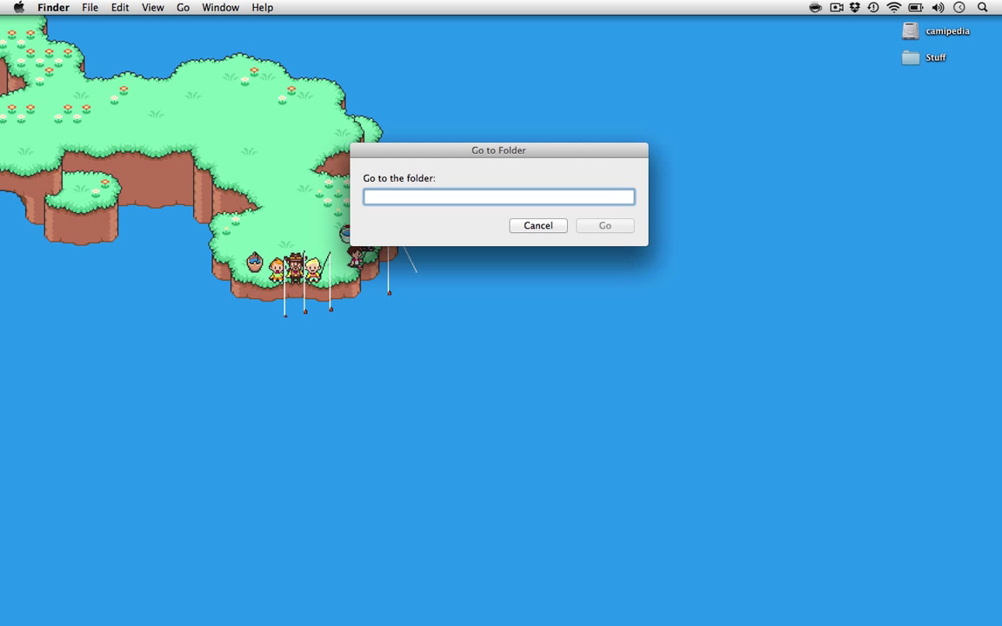
{"action": "type", "text": "/S"}
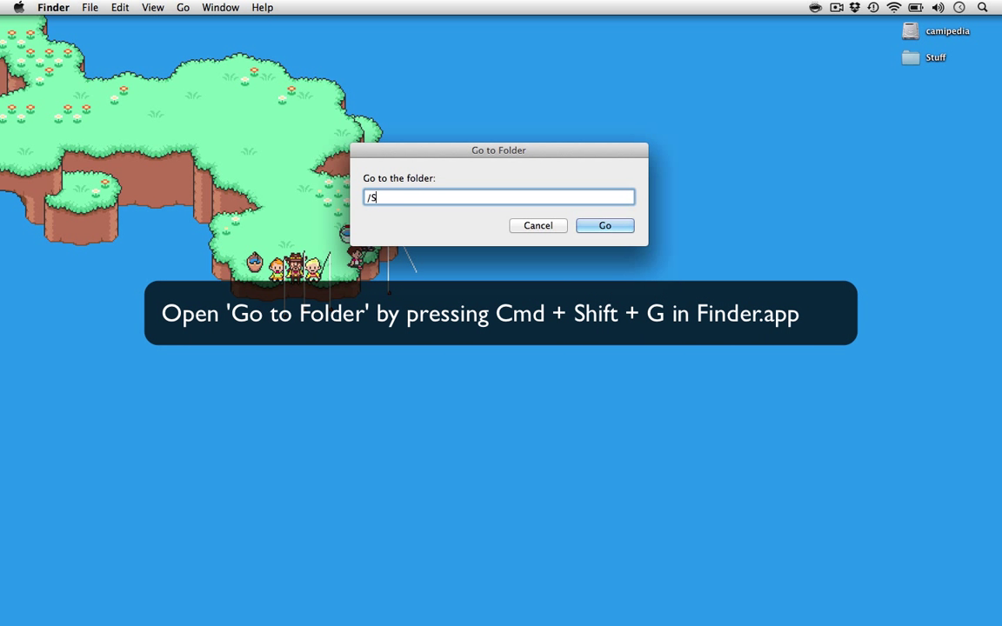
{"action": "type", "text": "ystem/Library/CoreServices/"}
{"action": "key", "text": "Return"}
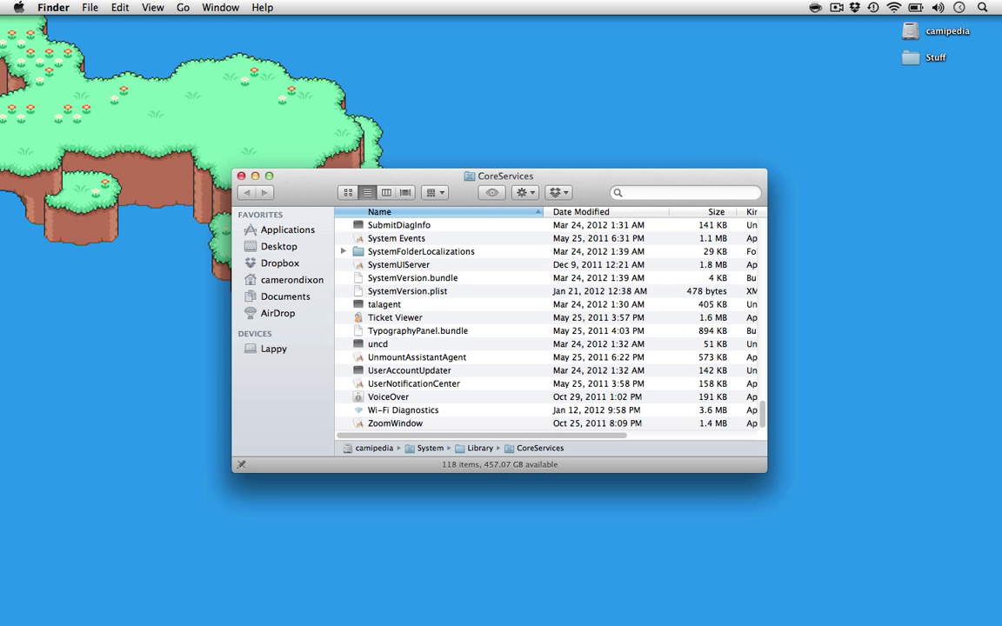
{"action": "scroll", "coordinate": [546, 322], "scroll_direction": "down", "scroll_amount": 3}
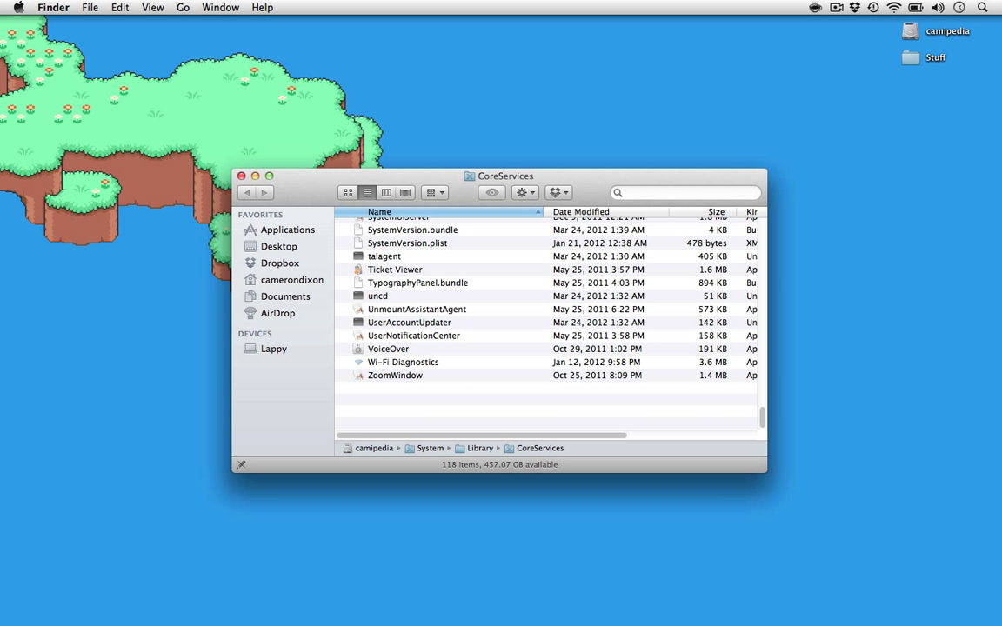
Open Wi-Fi Diagnostics, monitor the network's signal and noise performance, and view the detailed Wi-Fi connection information.
{"action": "double_click", "coordinate": [402, 362]}
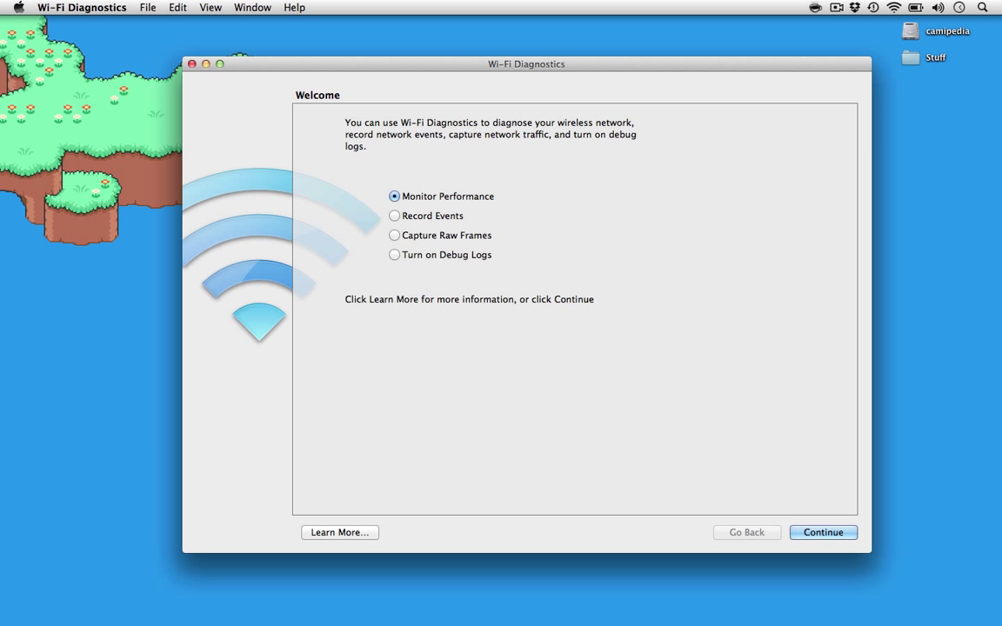
{"action": "key", "text": "Return"}
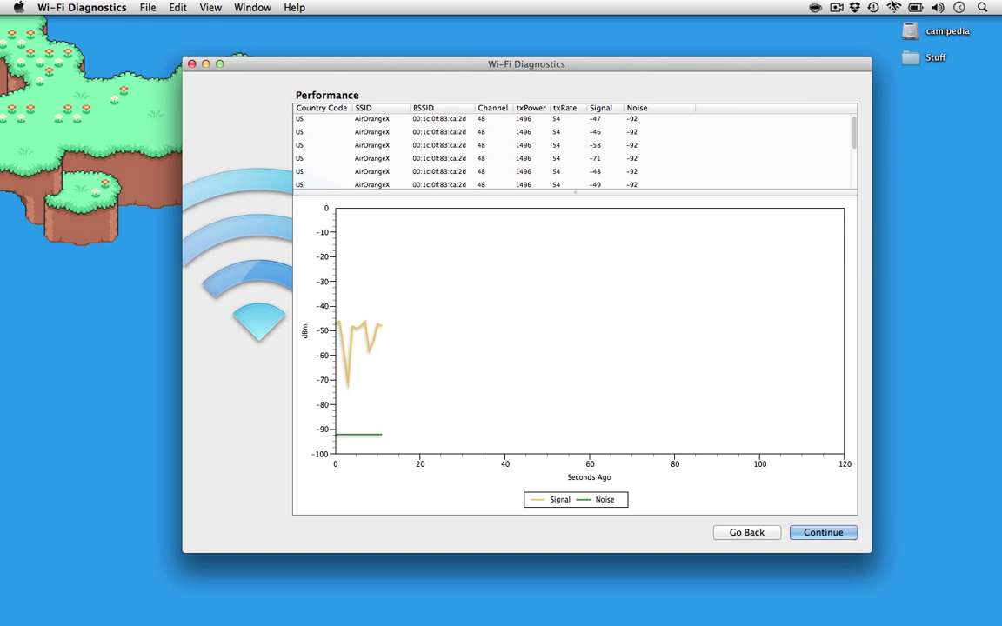
{"action": "left_click", "coordinate": [894, 7], "text": "alt"}
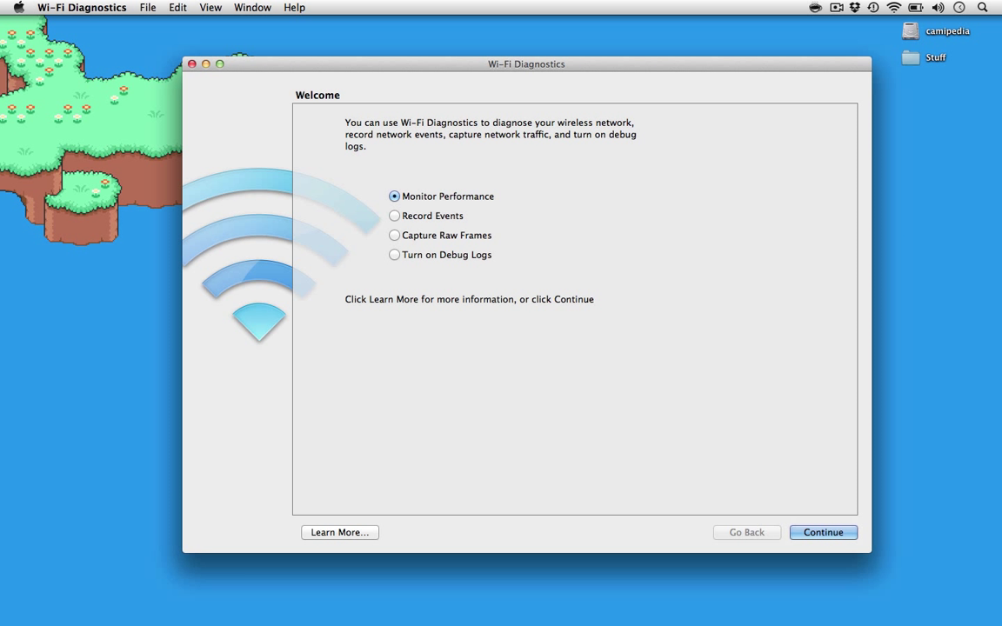
Capture raw frames from all nearby networks, disconnecting from the network and capturing only data from channel 11.
{"action": "left_click", "coordinate": [395, 236]}
{"action": "key", "text": "Return"}
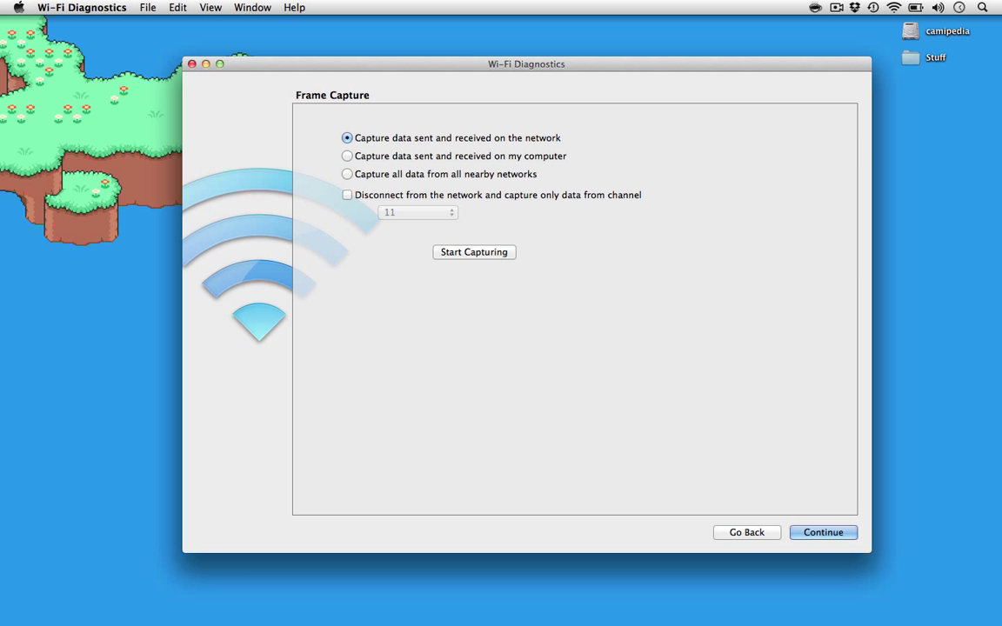
{"action": "left_click", "coordinate": [347, 174]}
{"action": "left_click", "coordinate": [347, 195]}
{"action": "left_click", "coordinate": [474, 252]}
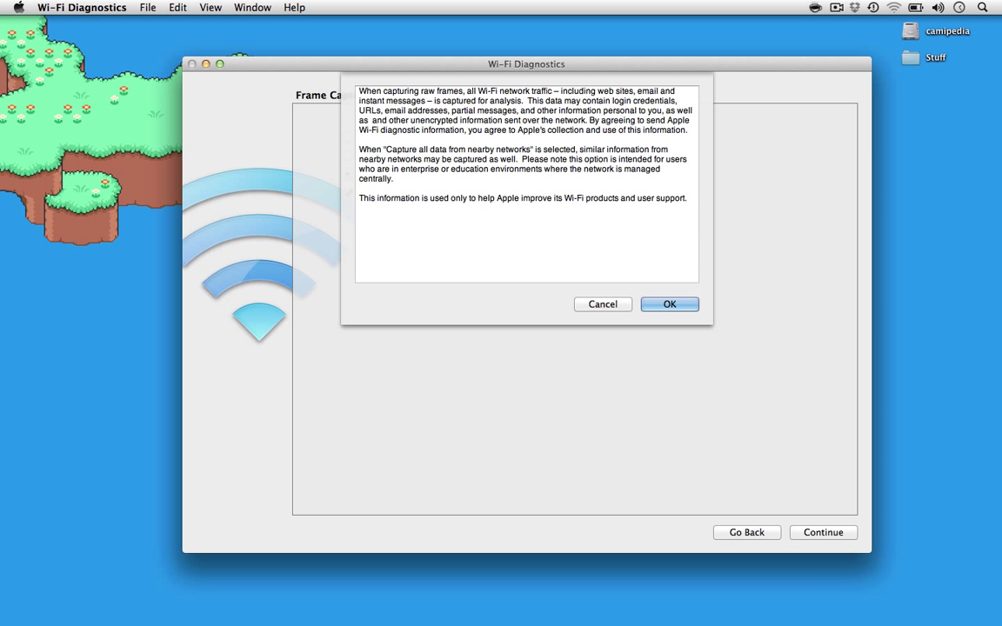
{"action": "key", "text": "Return"}
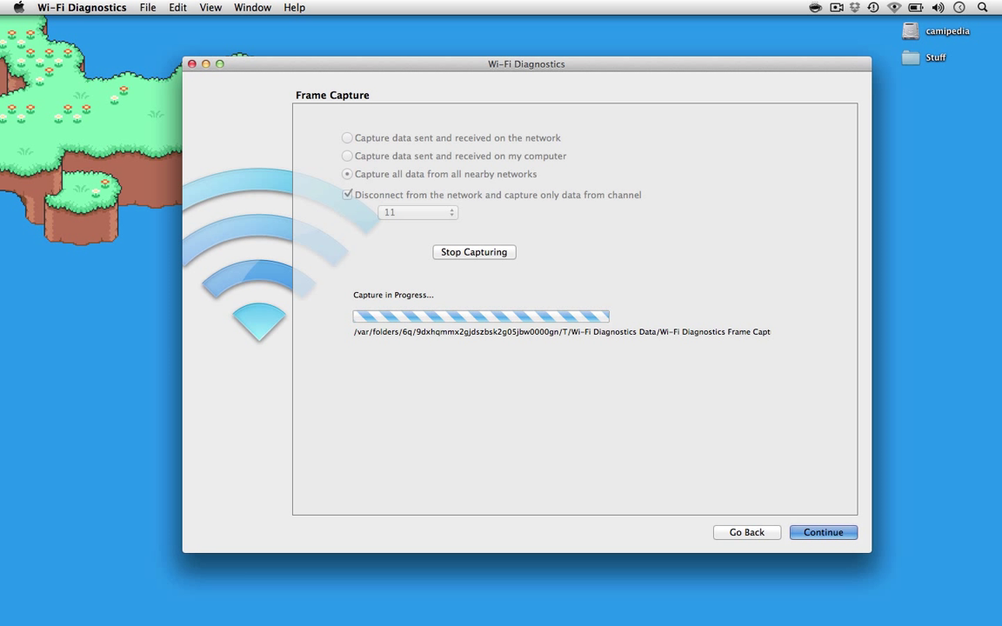
{"action": "key", "text": "Return"}
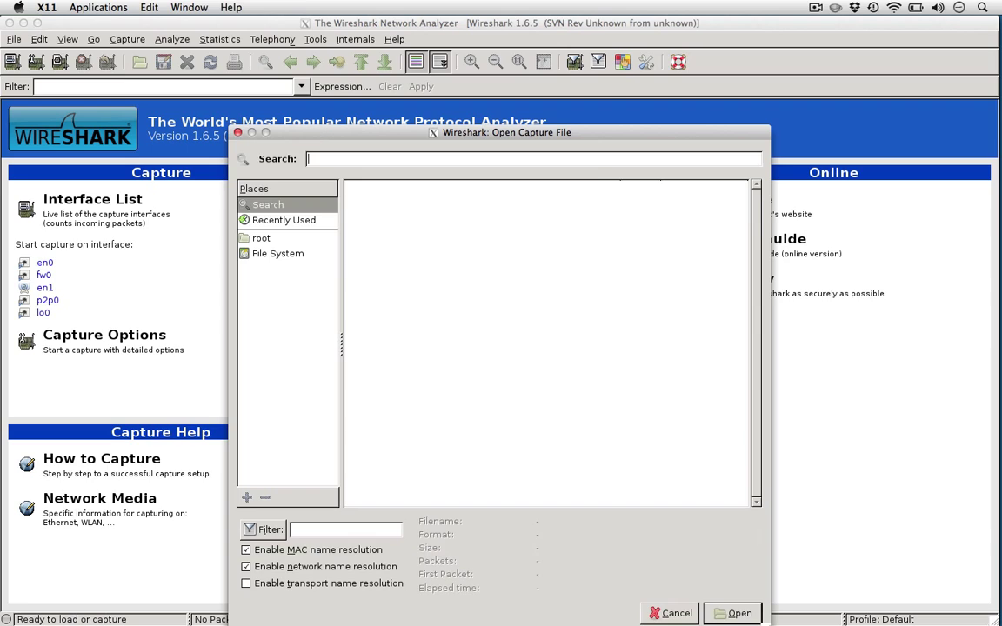
Switch from Wireshark's capture file chooser to CloudShark in Chrome and look through the captured Wi-Fi frames.
{"action": "key", "text": "Return"}
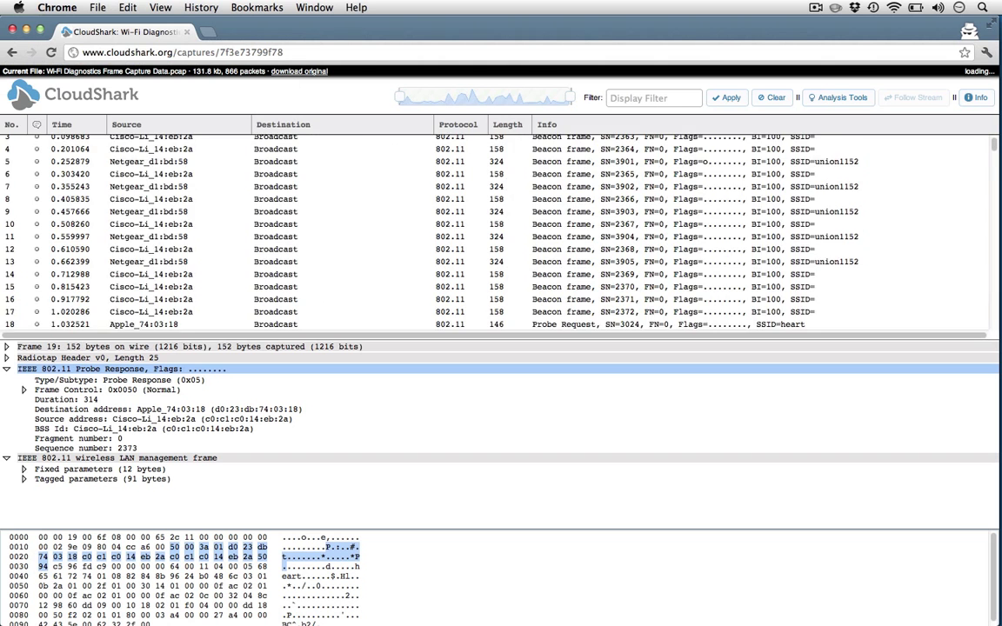
{"action": "scroll", "coordinate": [496, 231], "scroll_direction": "down", "scroll_amount": 5}
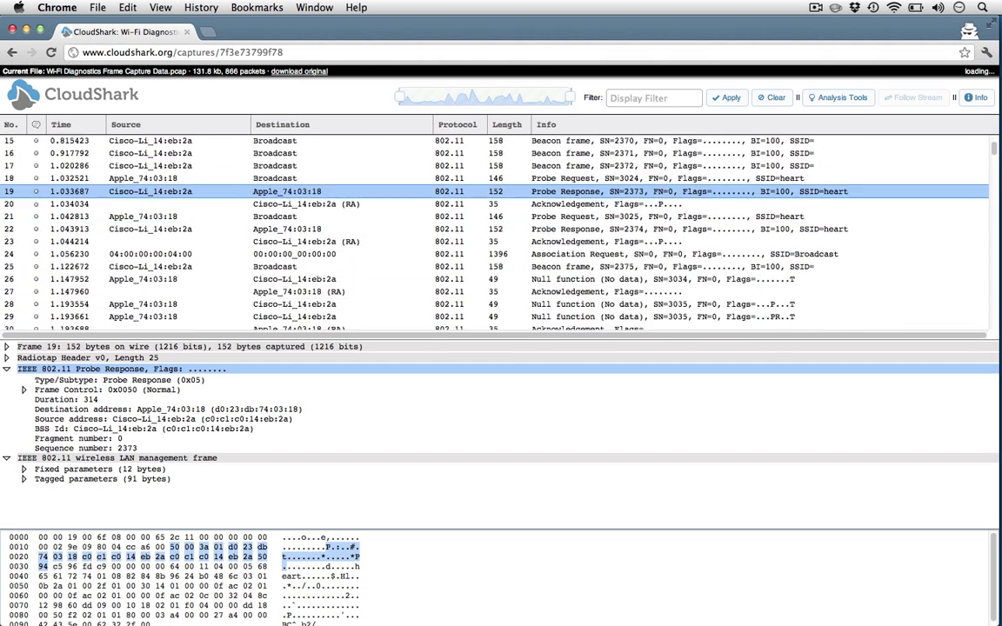
{"action": "scroll", "coordinate": [496, 231], "scroll_direction": "down", "scroll_amount": 4}
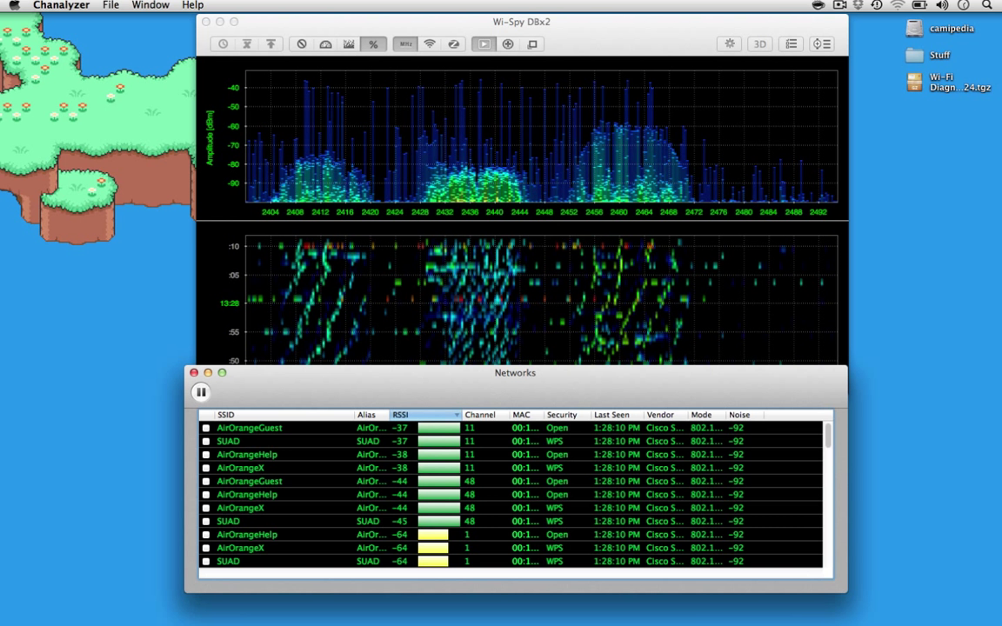
In Chanalyzer, overlay AirOrangeX on channel 11, AirOrangeHelp on channel 48 and AirOrangeX on channel 1 on the spectrum graph.
{"action": "left_click", "coordinate": [206, 468]}
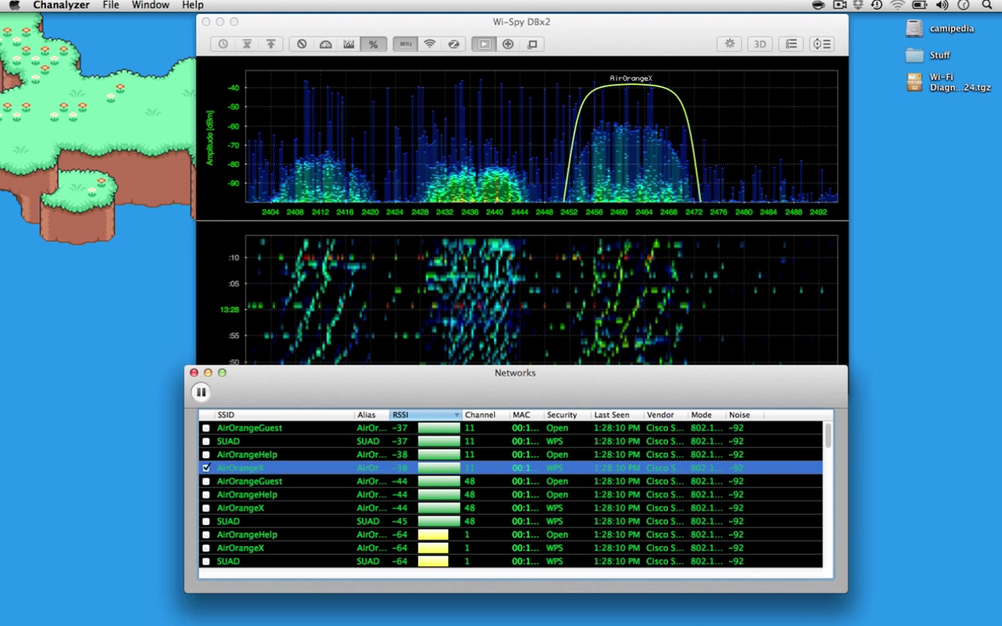
{"action": "left_click", "coordinate": [206, 495]}
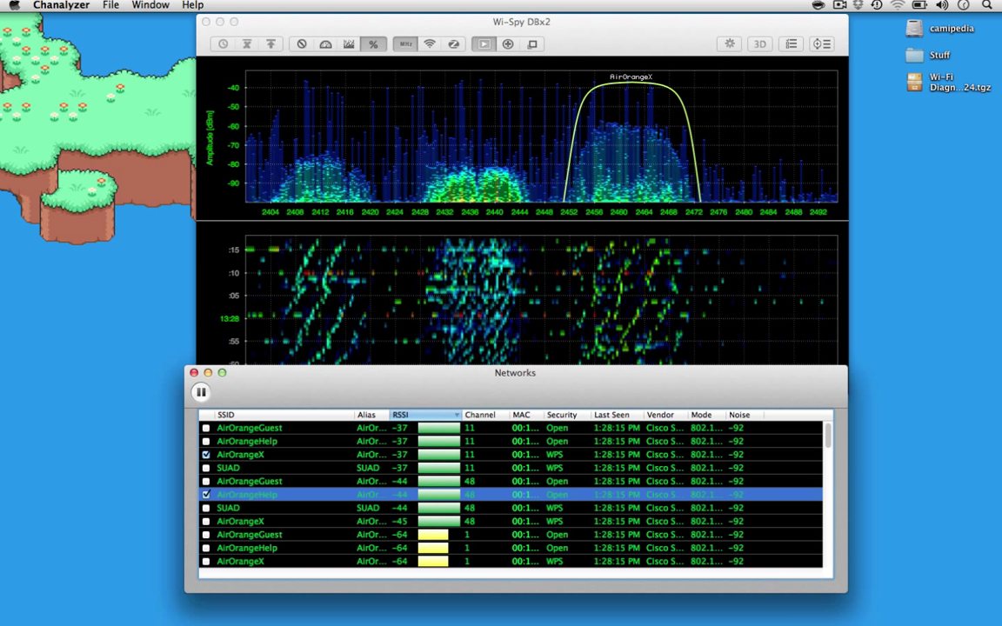
{"action": "left_click", "coordinate": [206, 562]}
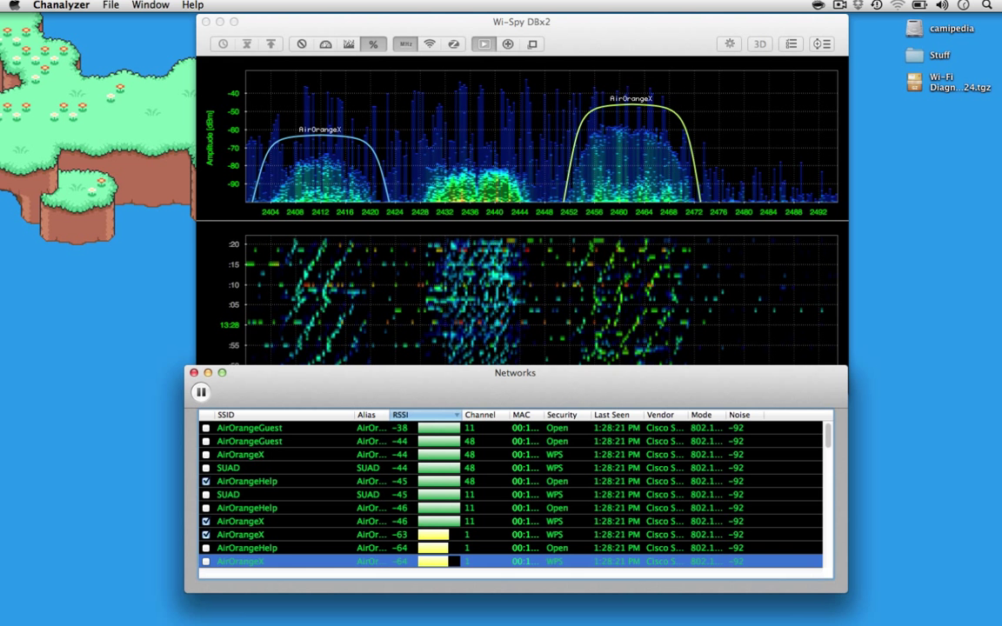
Apply the 5GHz band configuration preset to the Wi-Spy, view its spectrum, and quit Chanalyzer.
{"action": "left_click", "coordinate": [729, 44]}
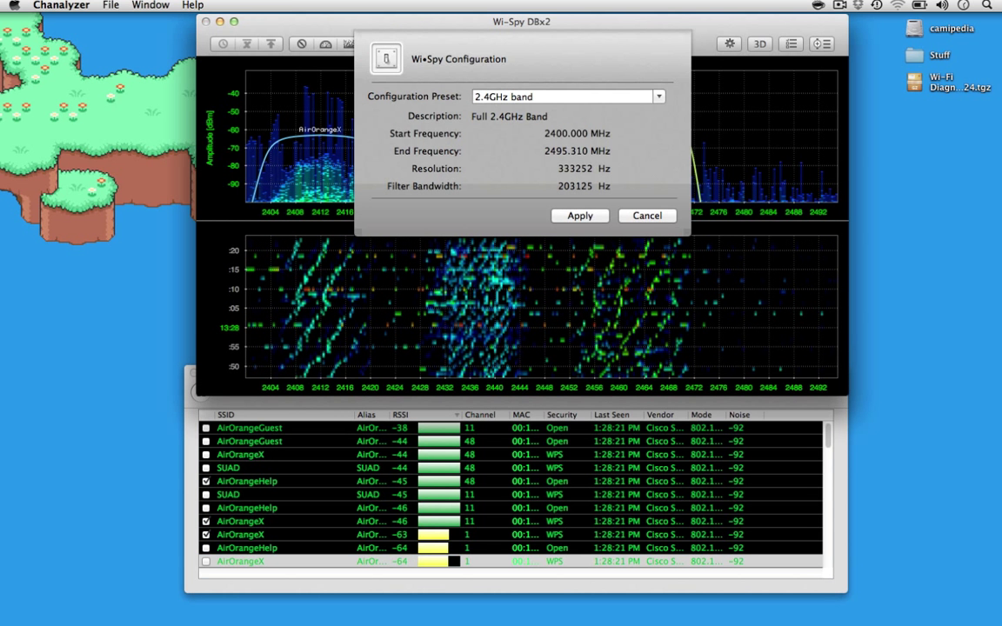
{"action": "left_click", "coordinate": [660, 96]}
{"action": "left_click", "coordinate": [499, 127]}
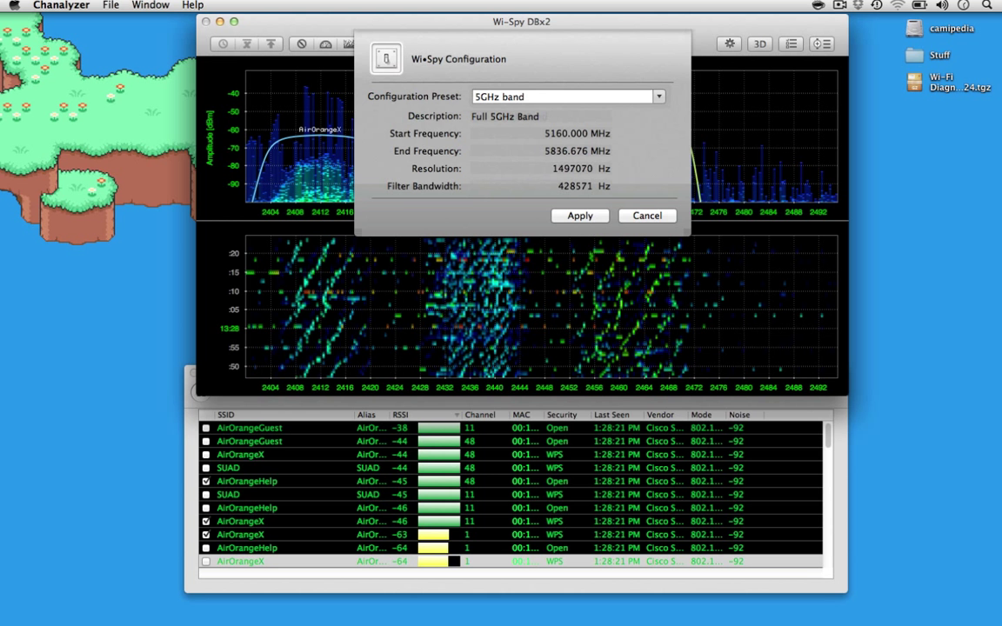
{"action": "left_click", "coordinate": [580, 216]}
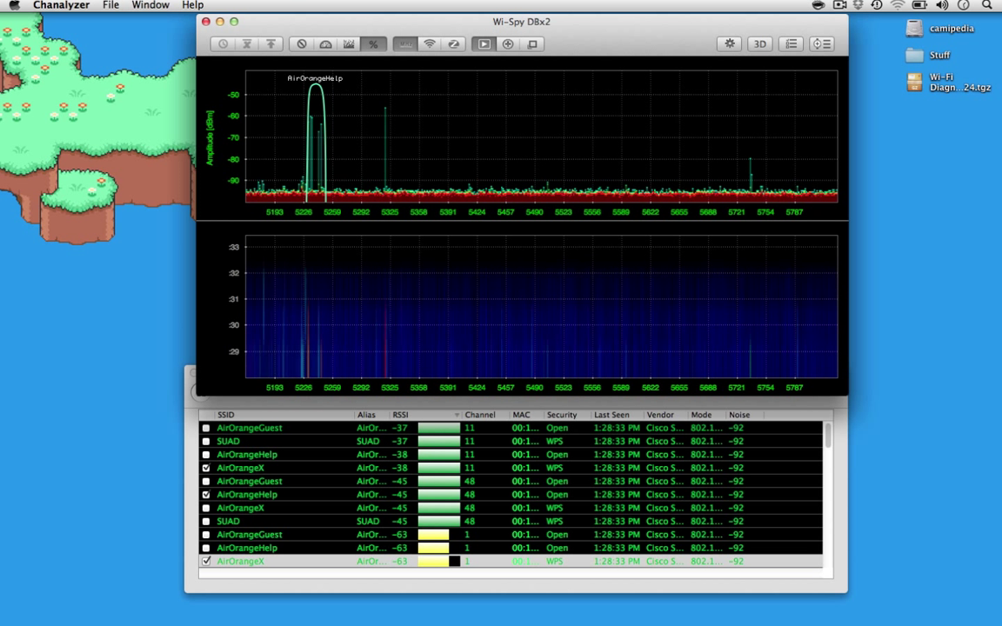
{"action": "key", "text": "super+q"}
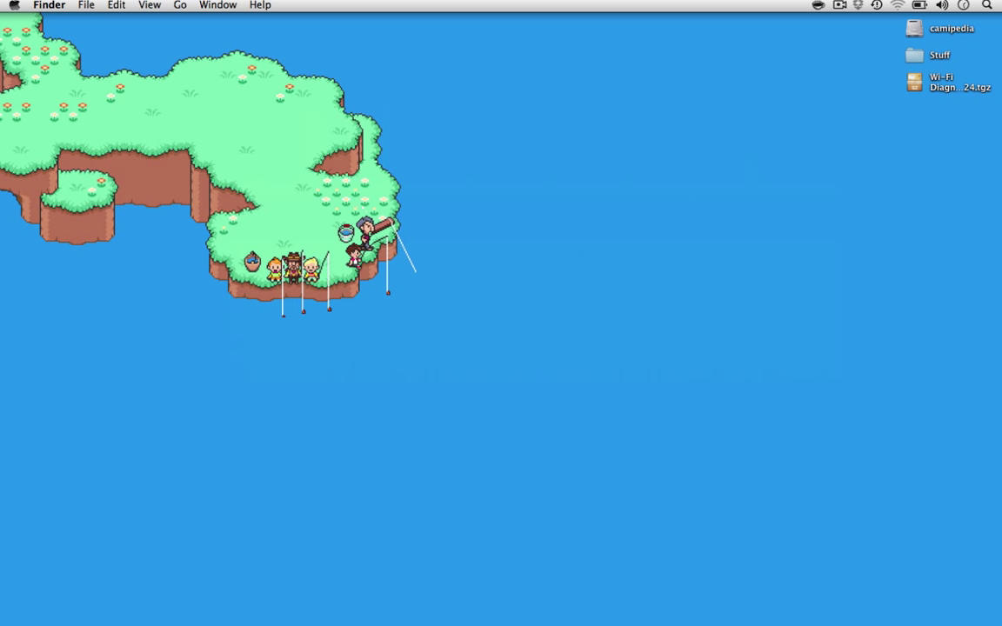